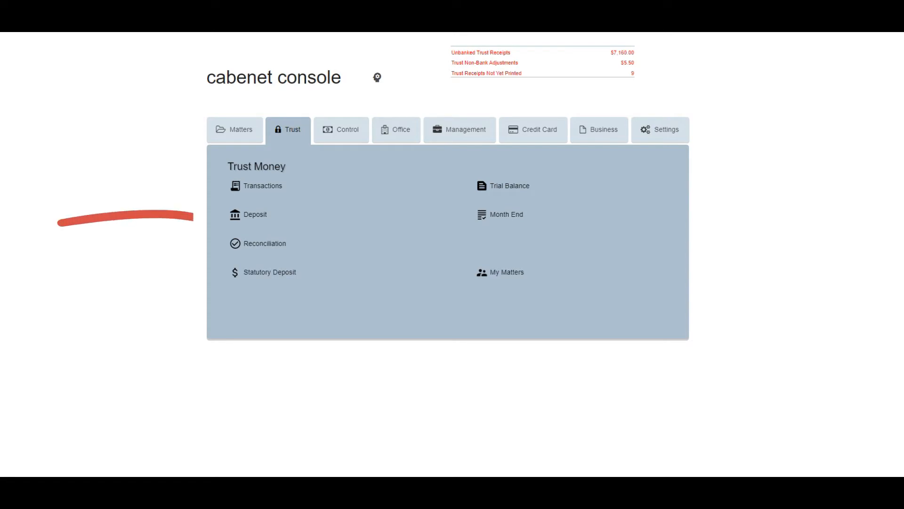
# - Start a trust deposit dated 12/05/2021 and mark the 6,600.00 cash receipt R19 of 21-05-2021 as deposited
pyautogui.click(255, 214)
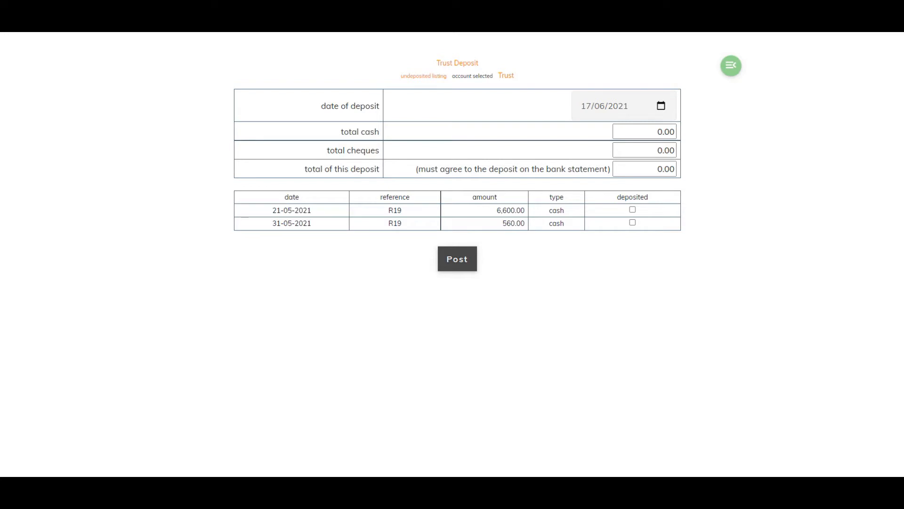
pyautogui.click(661, 106)
pyautogui.click(656, 132)
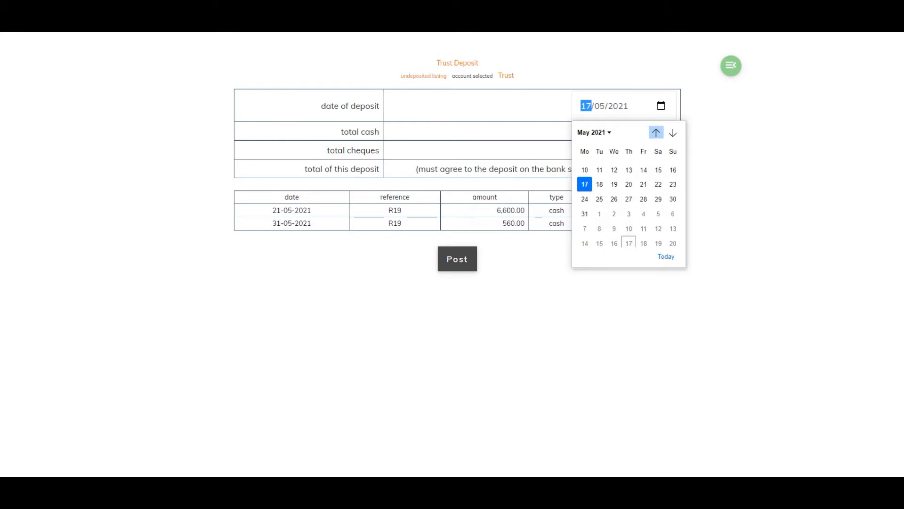
pyautogui.click(614, 196)
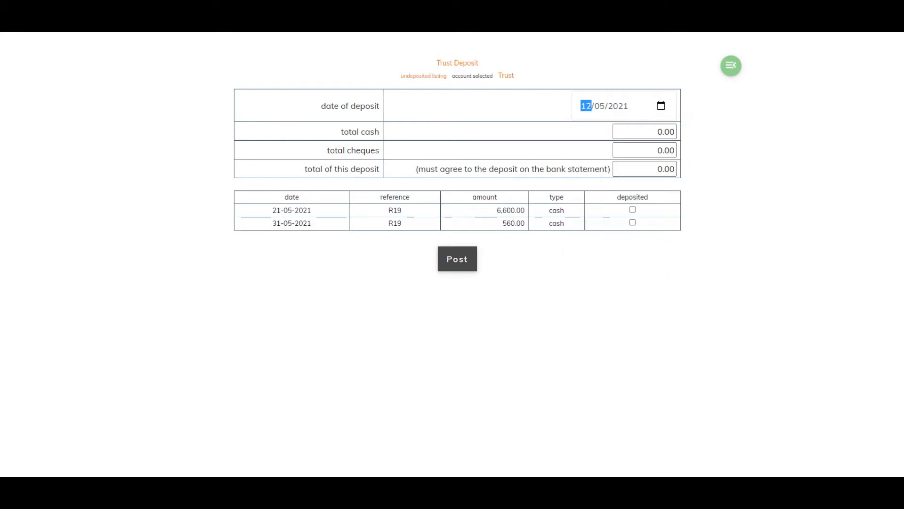
pyautogui.click(632, 209)
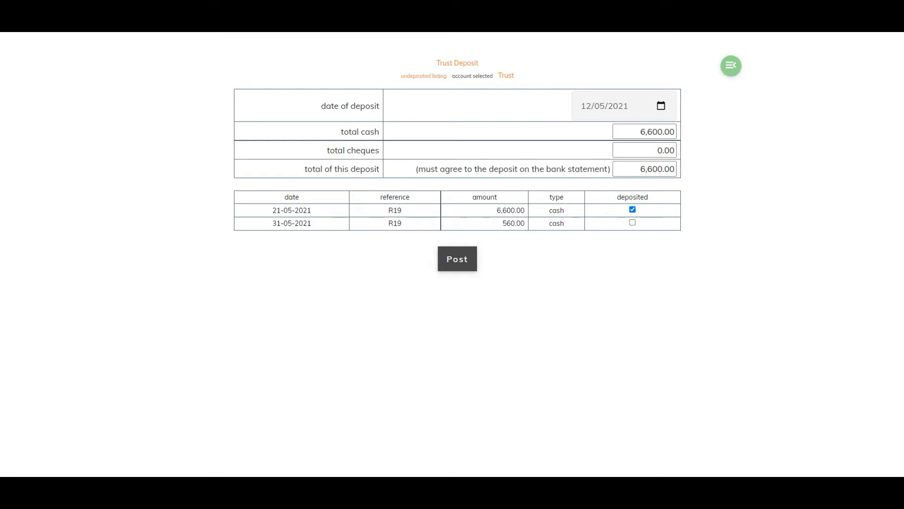
pyautogui.click(633, 222)
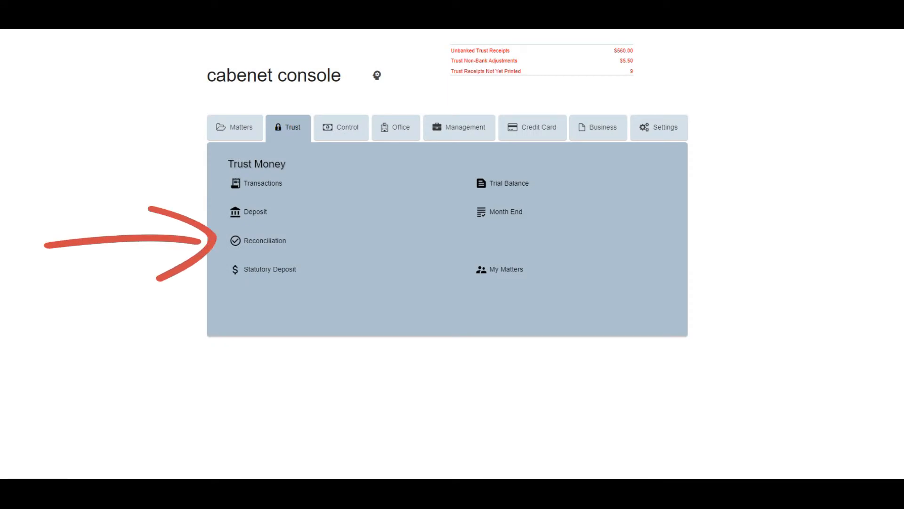
# - Open the May 2021 month-end bank reconciliation for the Trust account and review its entries and reconciliation worksheet
pyautogui.click(263, 240)
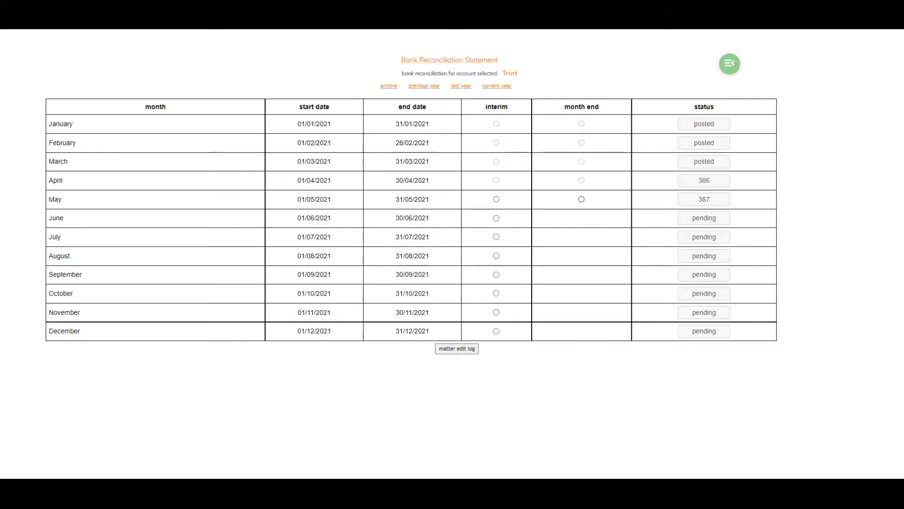
pyautogui.click(582, 199)
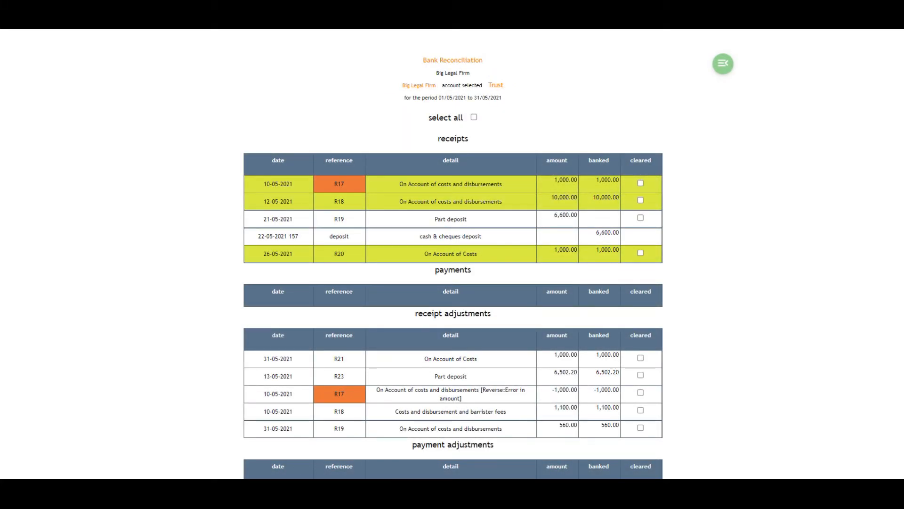
pyautogui.scroll(-5, 453, 255)
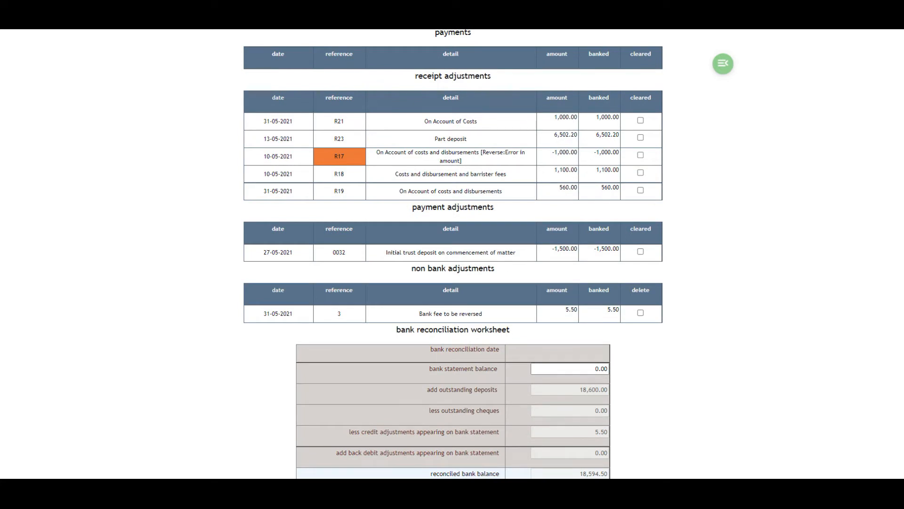
pyautogui.scroll(-2, 452, 254)
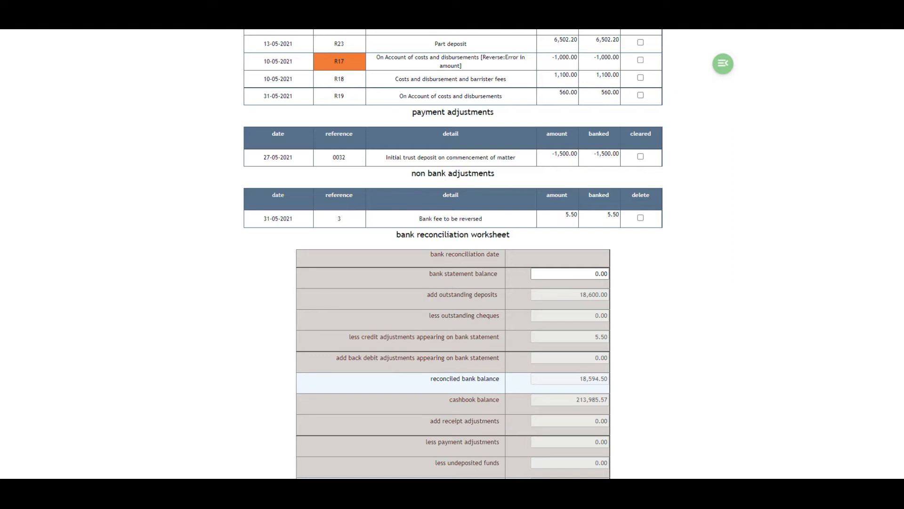
pyautogui.scroll(-1, 453, 254)
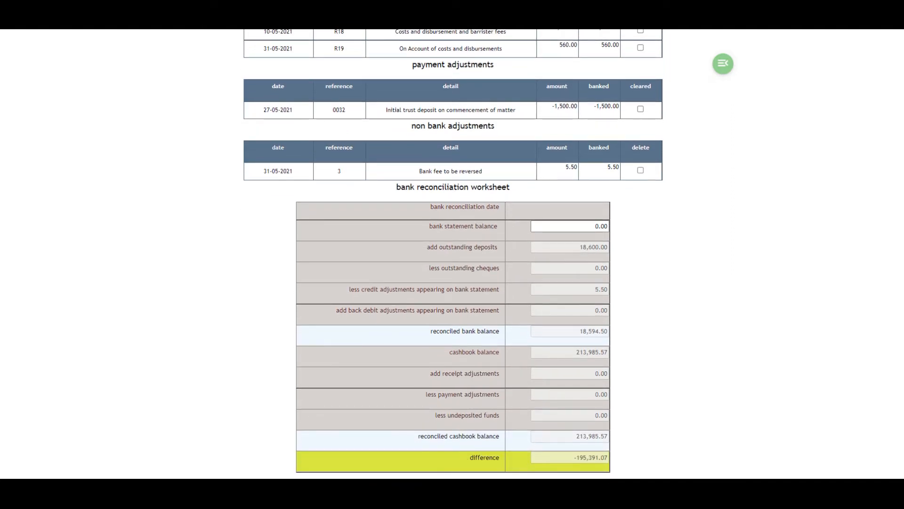
pyautogui.scroll(-1, 453, 254)
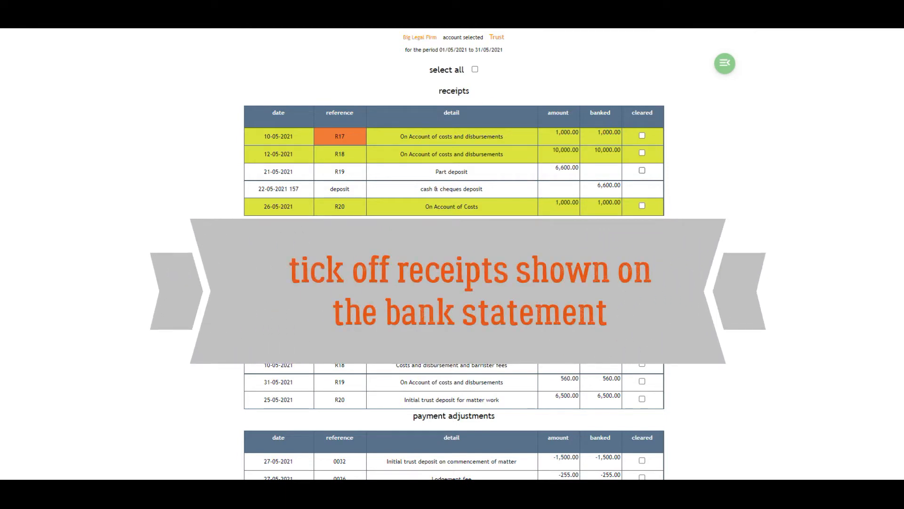
# - Mark the receipts R17, R18, R19 and R20 as cleared in the May bank reconciliation
pyautogui.click(642, 170)
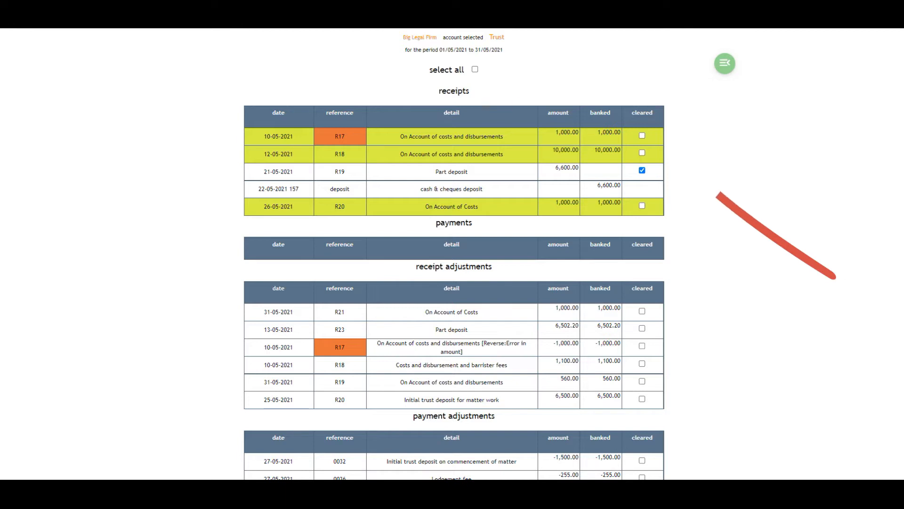
pyautogui.click(641, 205)
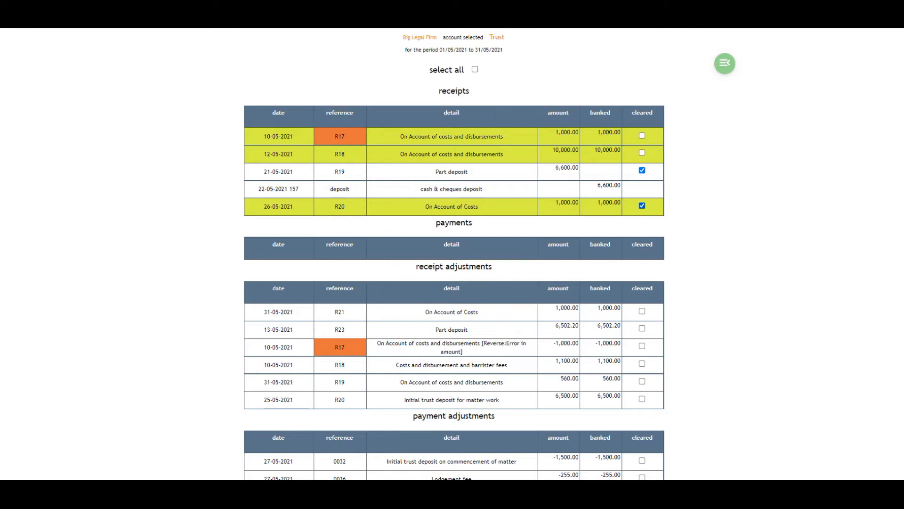
pyautogui.click(641, 135)
# - Mark all six receipt adjustments, R21, R23, R17, R18, R19 and R20, as cleared
pyautogui.click(642, 363)
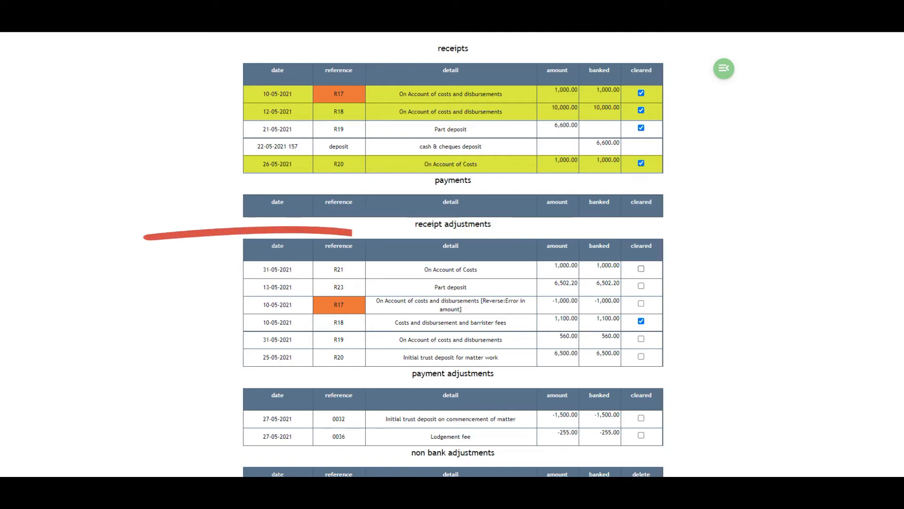
pyautogui.click(641, 268)
pyautogui.click(641, 286)
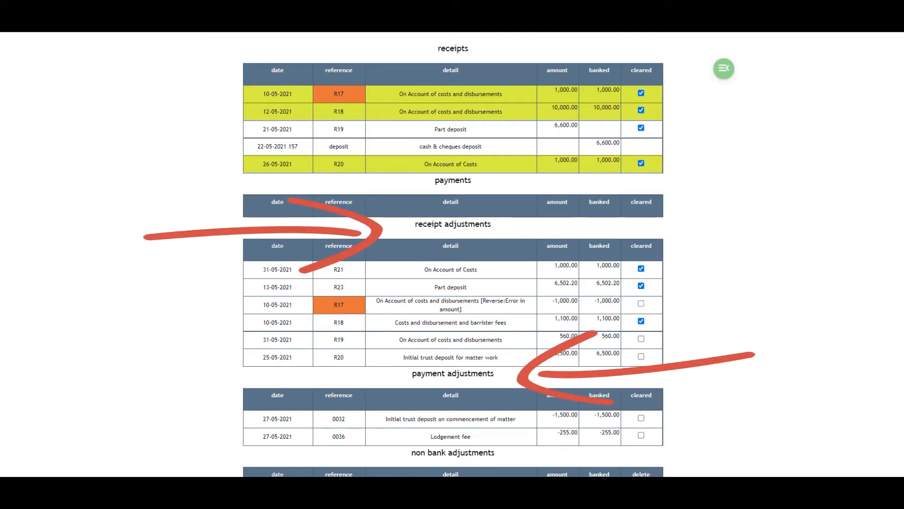
pyautogui.click(641, 303)
pyautogui.click(641, 338)
pyautogui.click(641, 356)
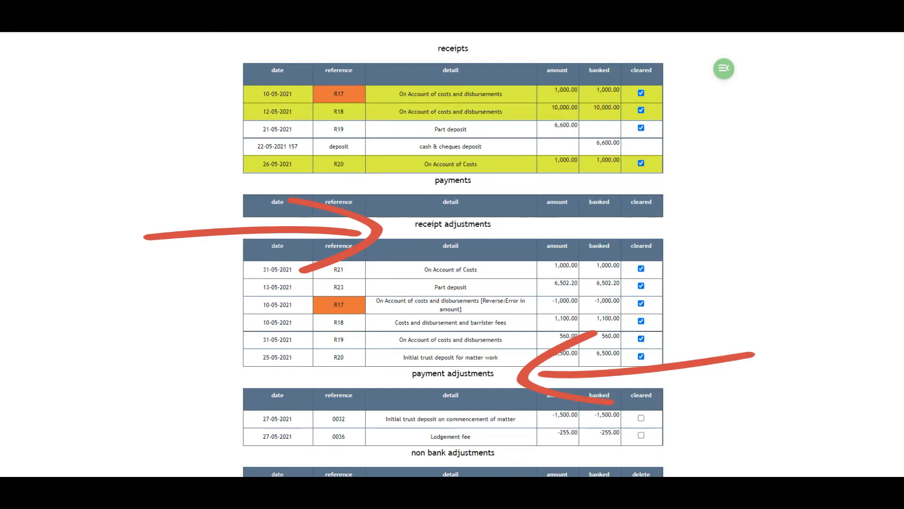
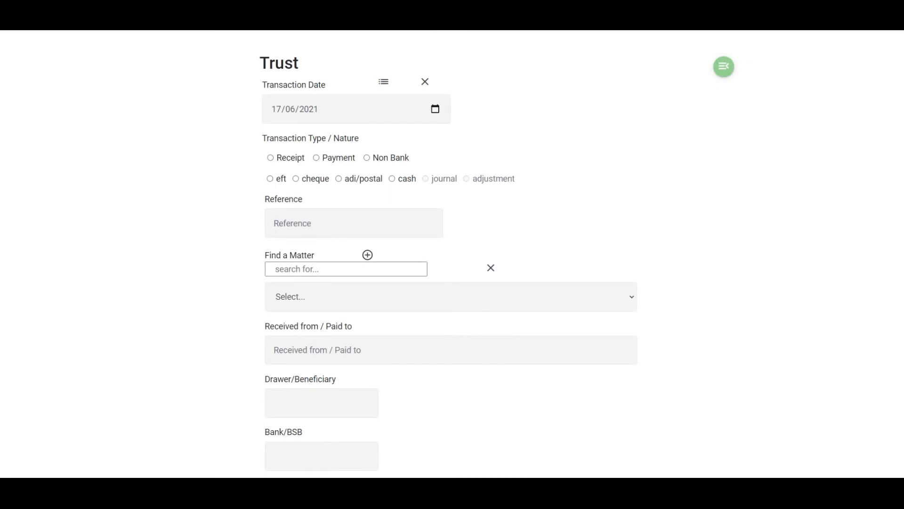
# - Prepare a 1,500.00 trust receipt dated 25/05/2021, drawer "bank statement", with detail "Trust deposit - matter not known to be transfer to matter when client identified"
pyautogui.click(436, 109)
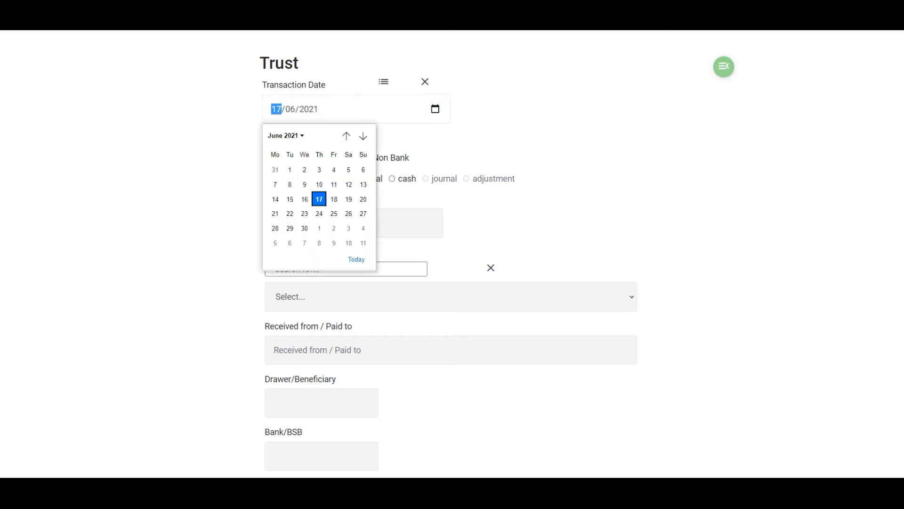
pyautogui.click(346, 136)
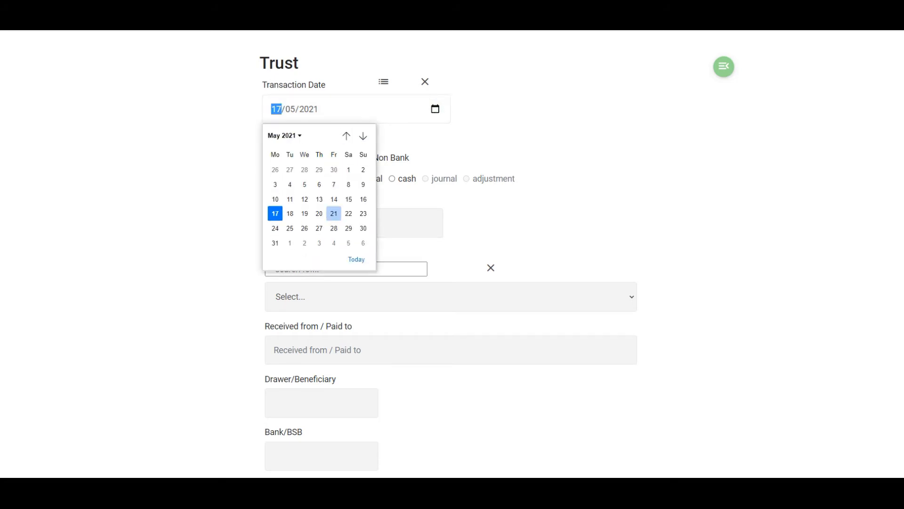
pyautogui.click(290, 228)
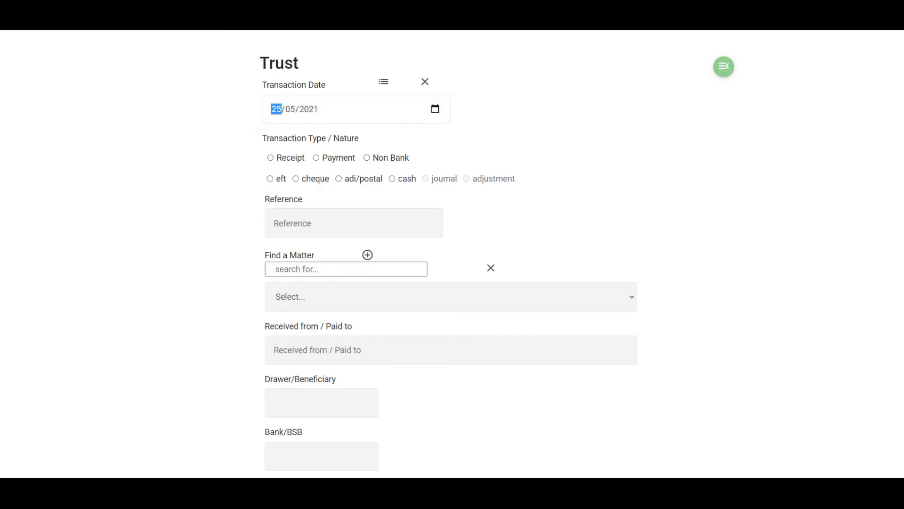
pyautogui.click(270, 157)
pyautogui.click(276, 269)
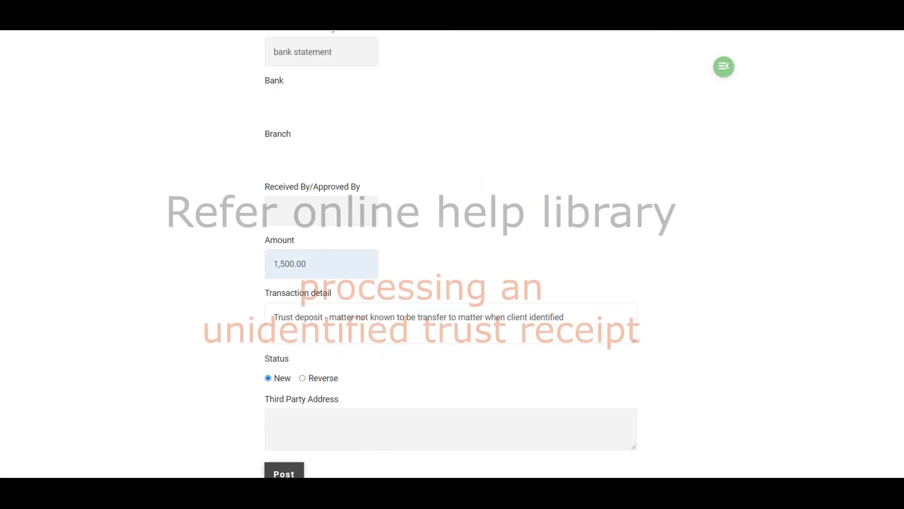
pyautogui.scroll(-2, 452, 255)
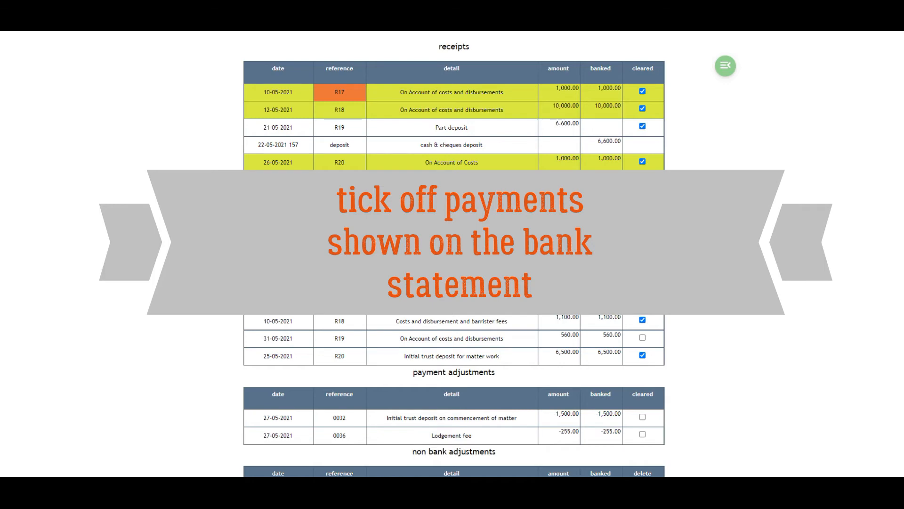
# - Mark the payment adjustments 0032 and 0036 of 27-05-2021 as cleared in the May reconciliation
pyautogui.scroll(-1, 454, 257)
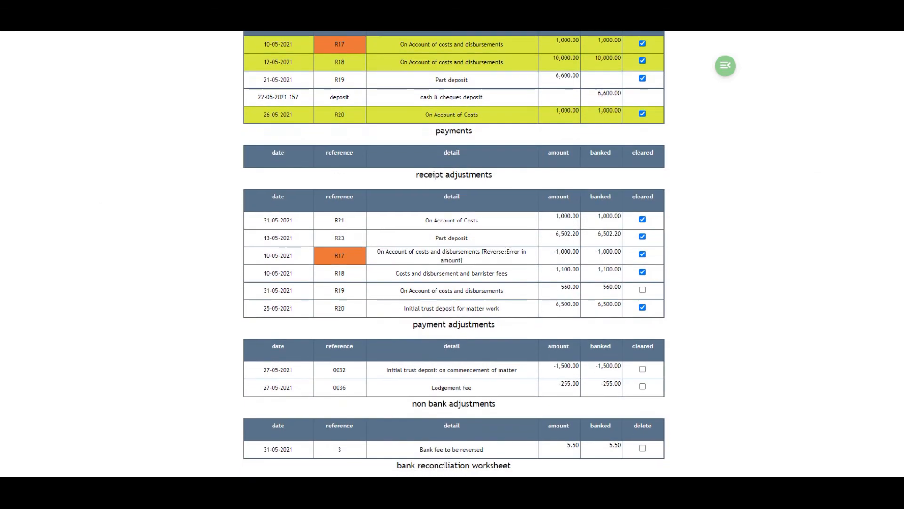
pyautogui.click(642, 369)
pyautogui.click(642, 386)
pyautogui.rightClick(744, 306)
pyautogui.click(760, 362)
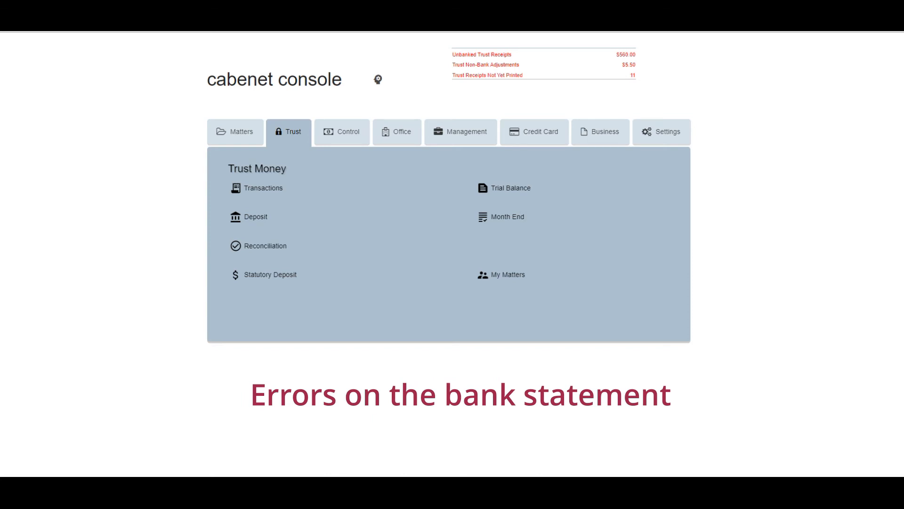
# - Start a new trust transaction dated 31/05/2021 as a Non Bank adjustment
pyautogui.click(262, 186)
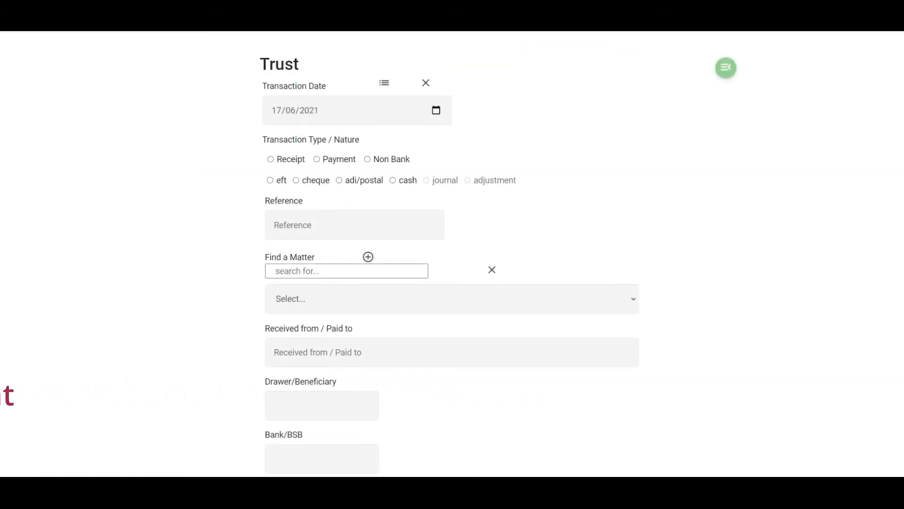
pyautogui.click(436, 110)
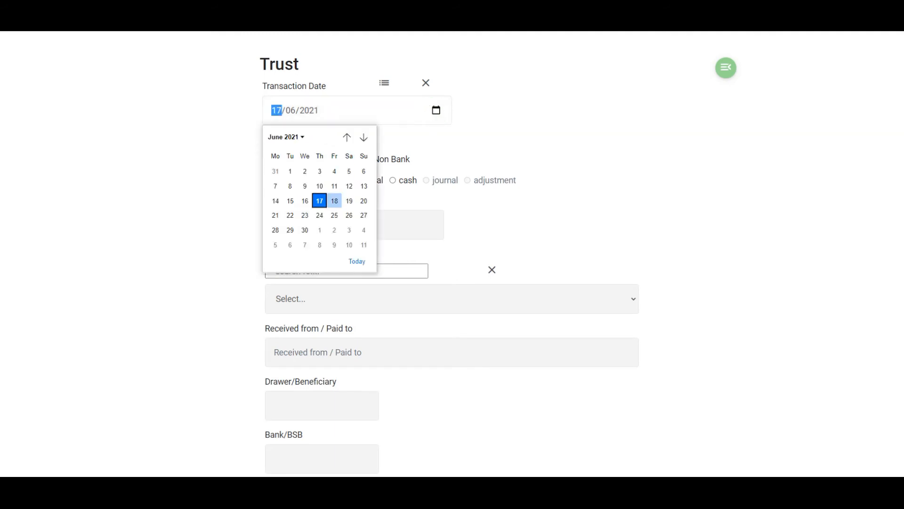
pyautogui.click(346, 137)
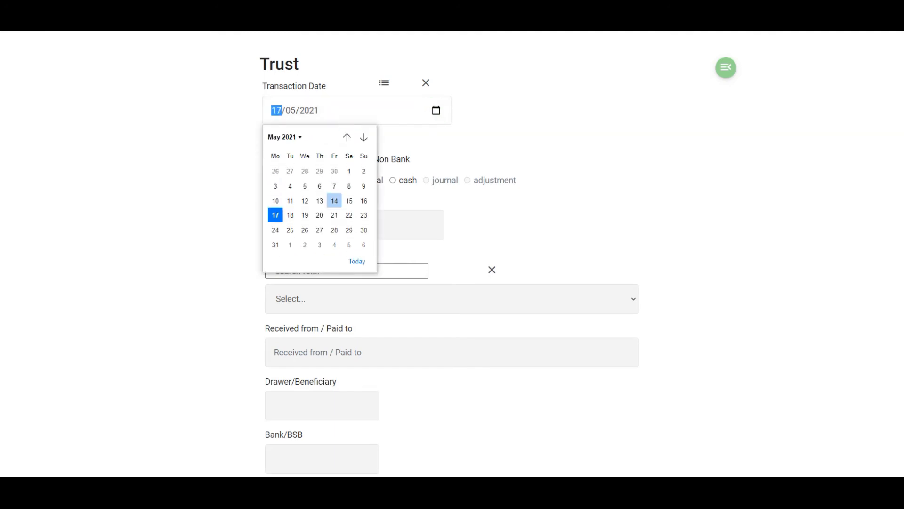
pyautogui.click(276, 246)
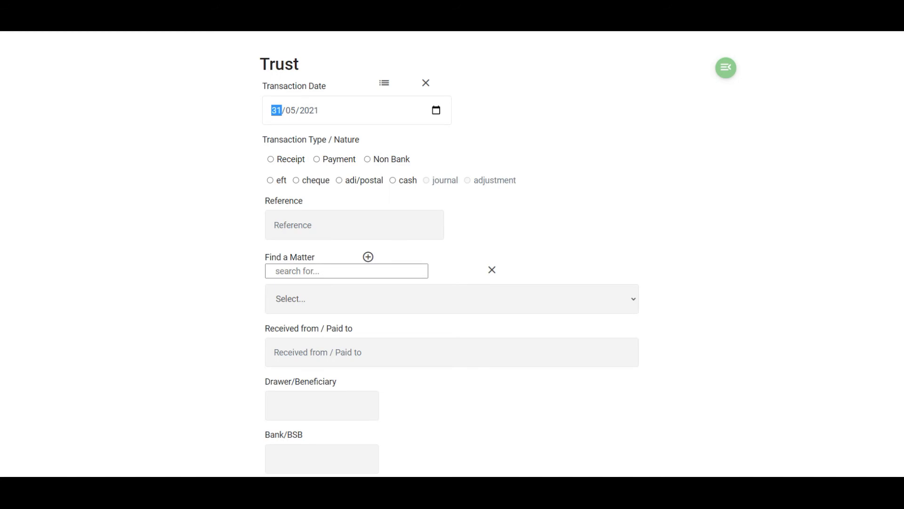
pyautogui.click(368, 158)
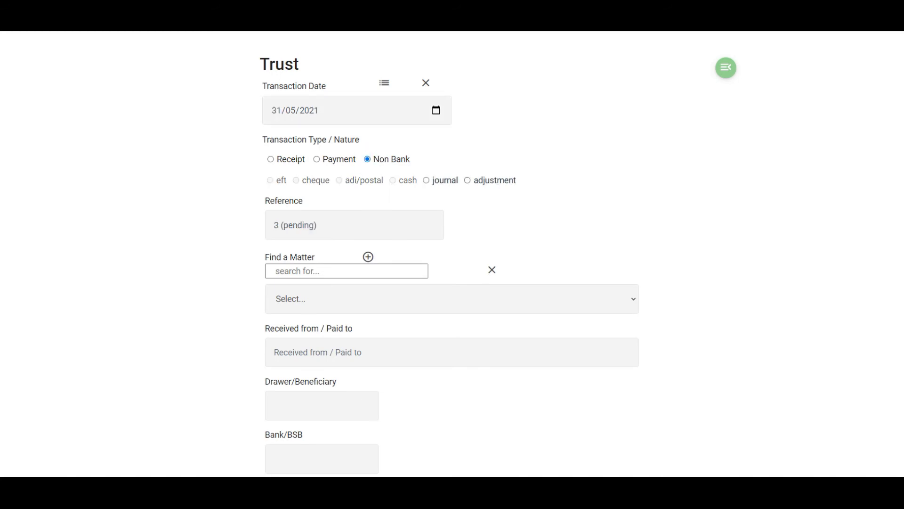
pyautogui.click(468, 180)
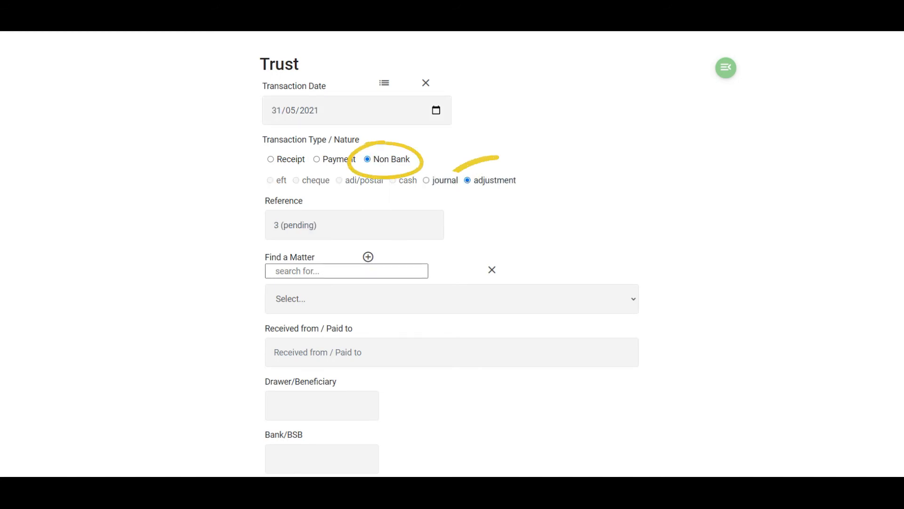
# - Assign the adjustment to matter 1002 General Office Account, set Received from / Paid to as "bank statement", and enter the approver's name
pyautogui.write('1002')
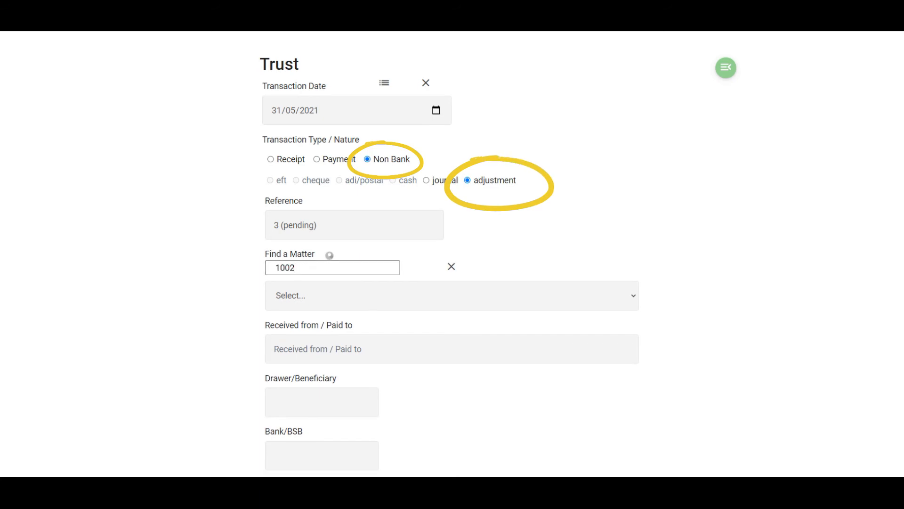
pyautogui.click(300, 349)
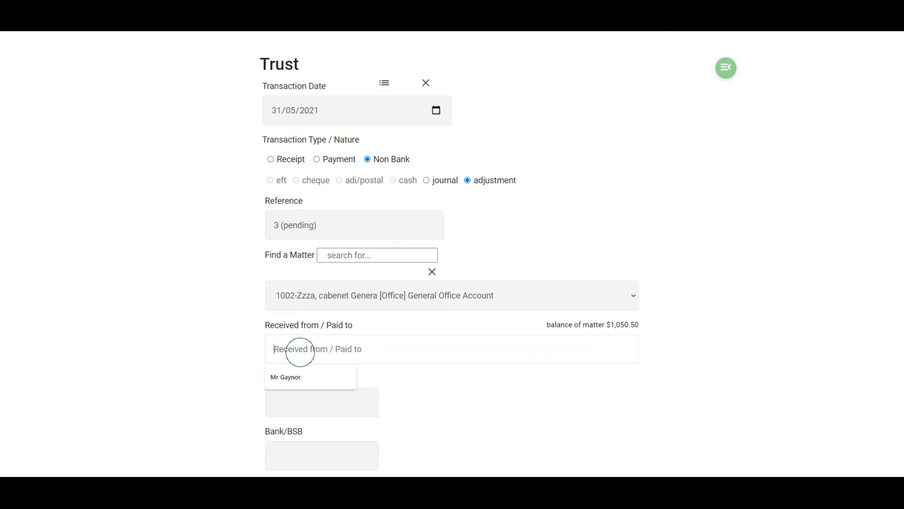
pyautogui.write('b')
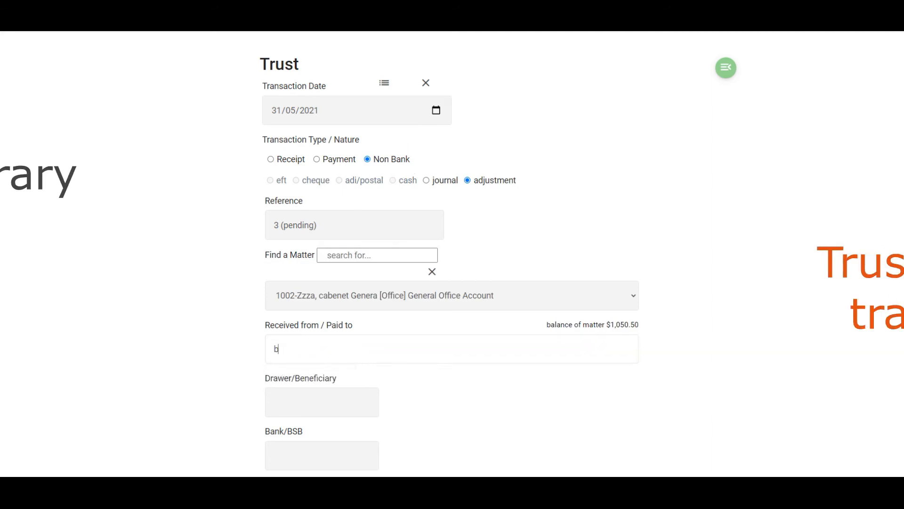
pyautogui.write('ank statement')
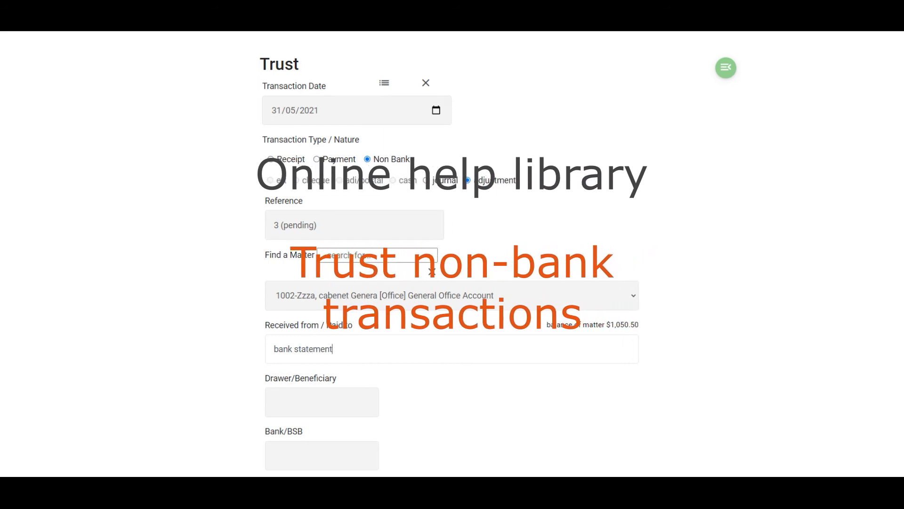
pyautogui.click(504, 424)
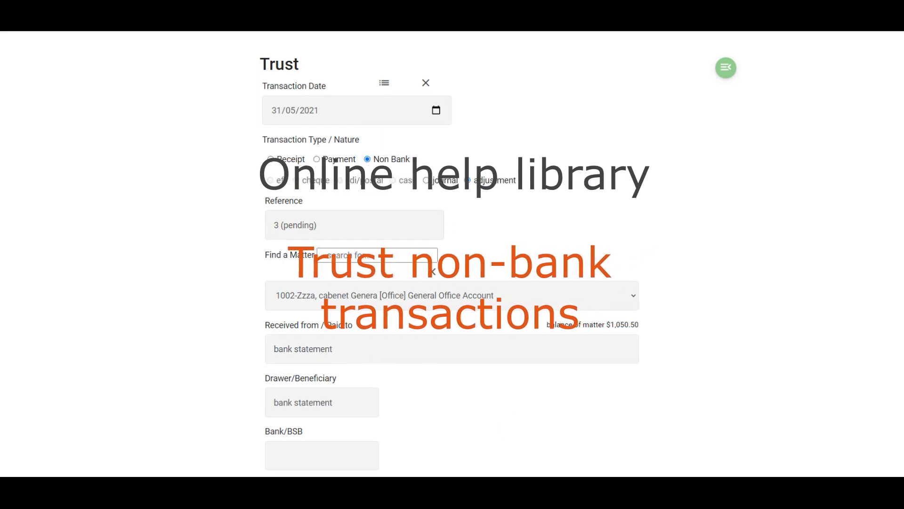
pyautogui.scroll(-3, 452, 254)
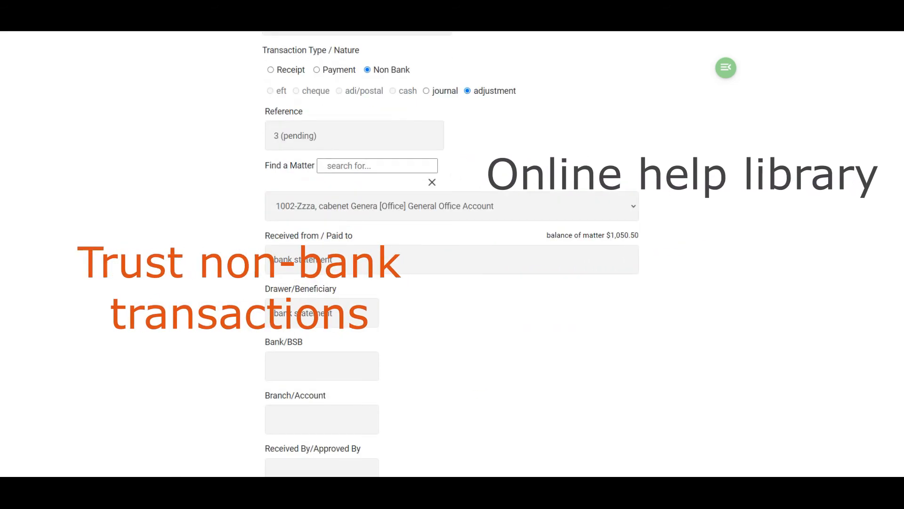
pyautogui.click(322, 410)
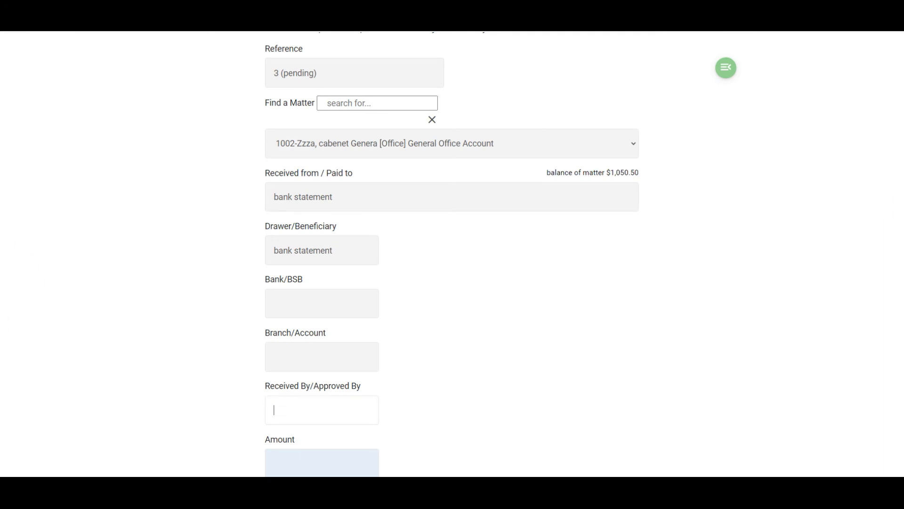
pyautogui.write('Bob')
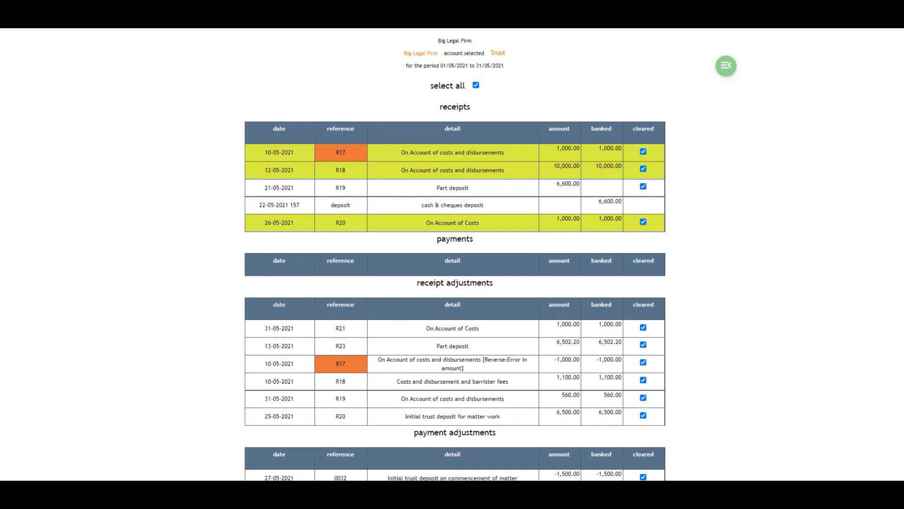
# - Set the bank statement balance to 226,898.27 in the May reconciliation worksheet and post the reconciliation
pyautogui.scroll(-3, 454, 254)
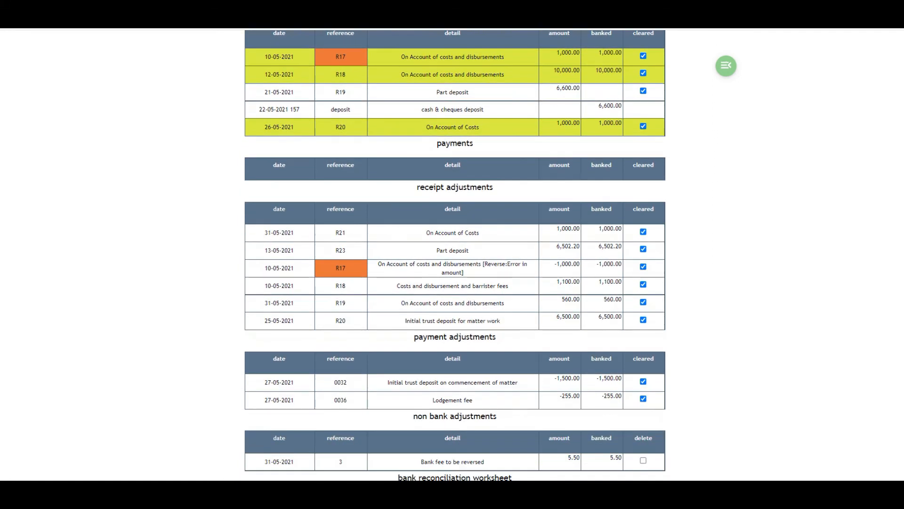
pyautogui.scroll(-1, 455, 255)
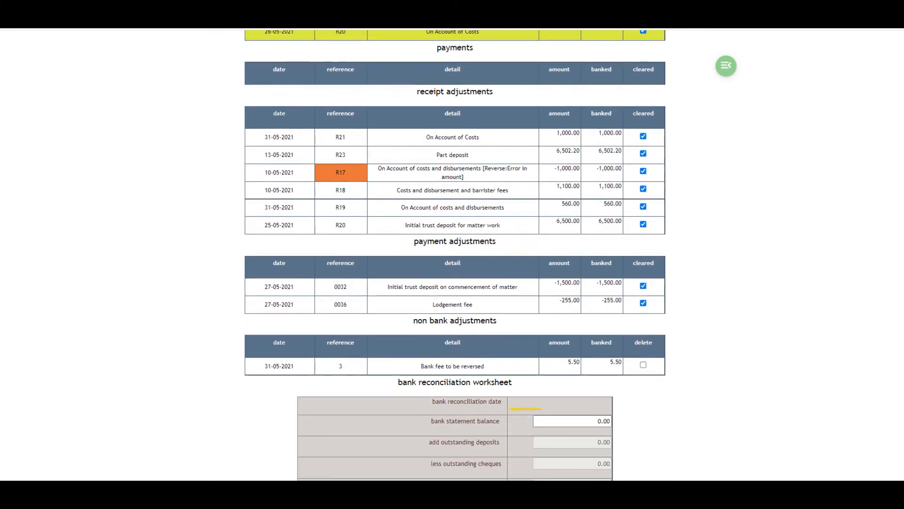
pyautogui.doubleClick(603, 421)
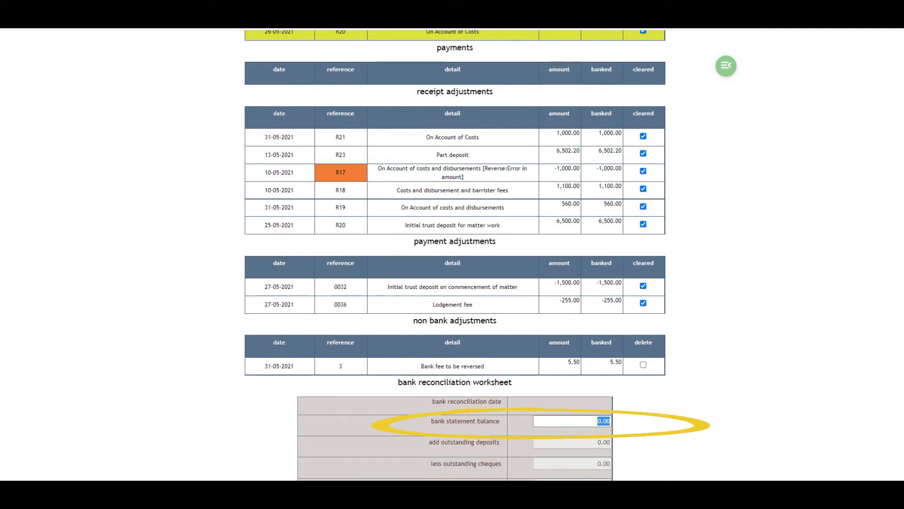
pyautogui.write('22')
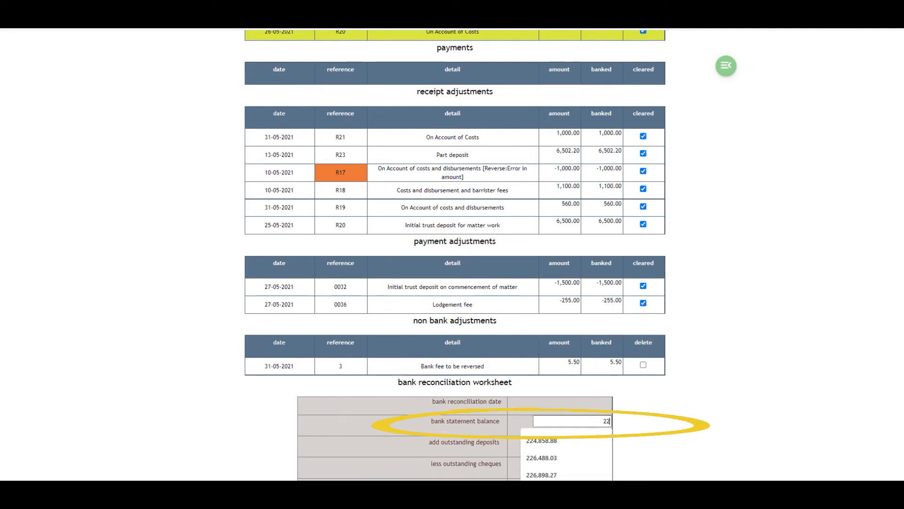
pyautogui.write('6898')
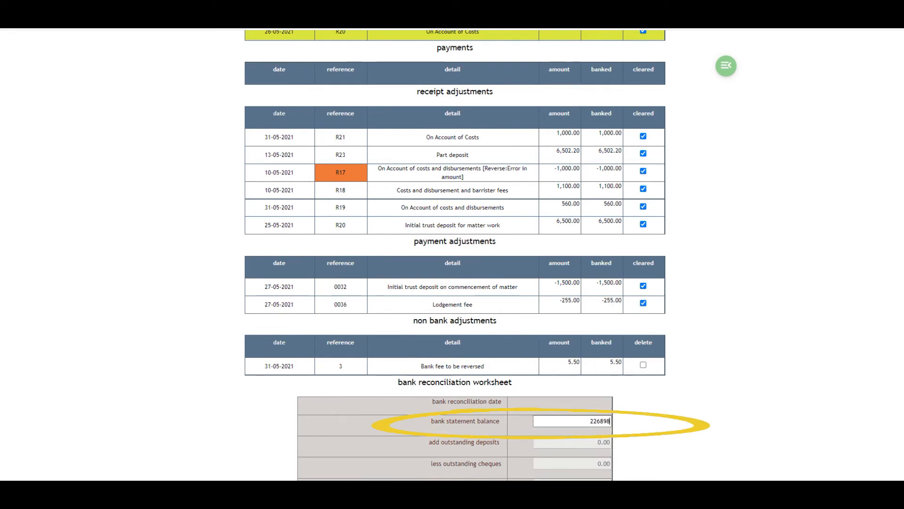
pyautogui.write('.27')
pyautogui.click(643, 424)
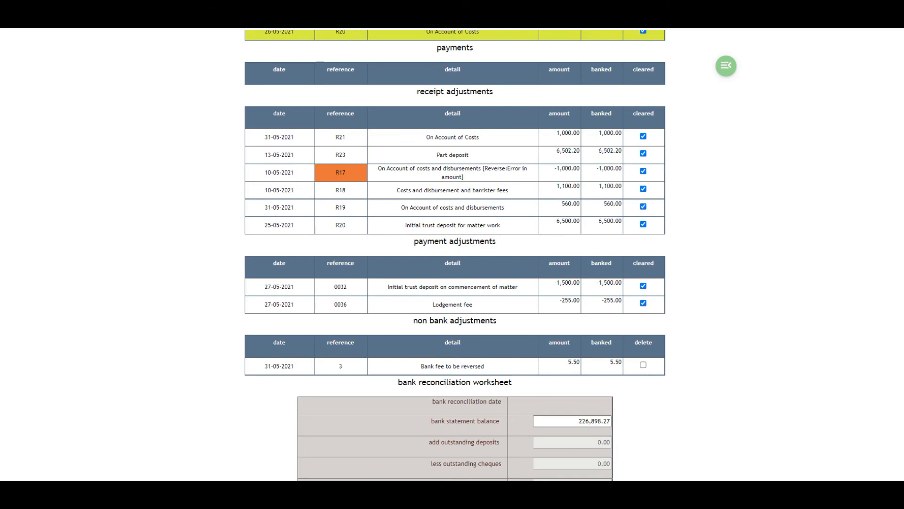
pyautogui.scroll(-5, 454, 254)
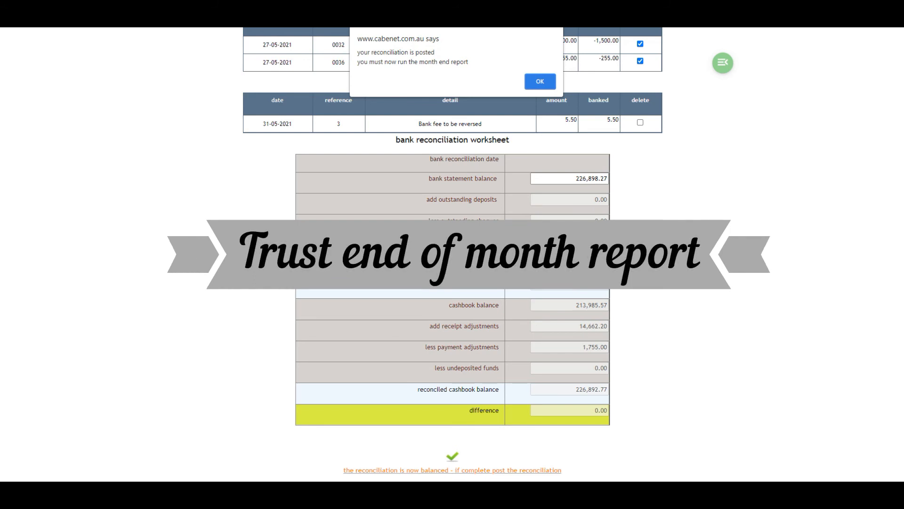
pyautogui.click(540, 81)
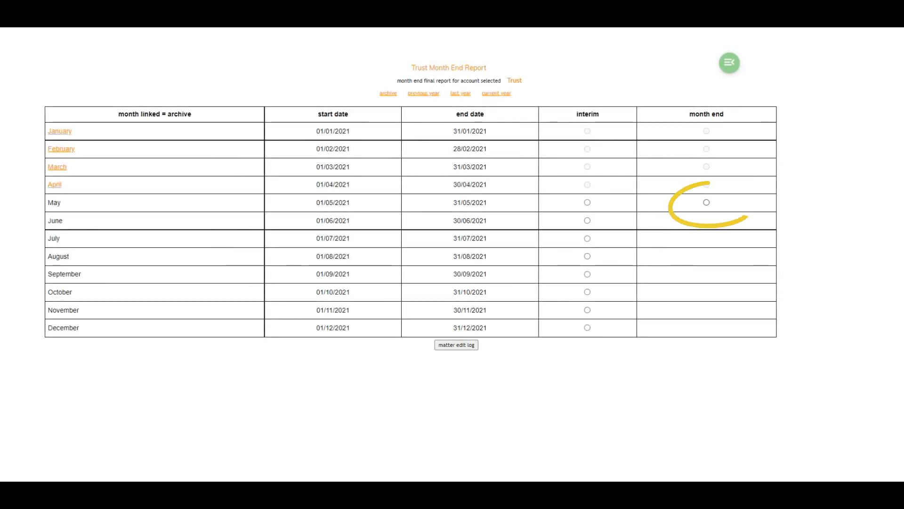
# - Run the final trust month-end report for May 2021 and review its journals, trial balance, bank reconciliation and control account balance
pyautogui.click(707, 203)
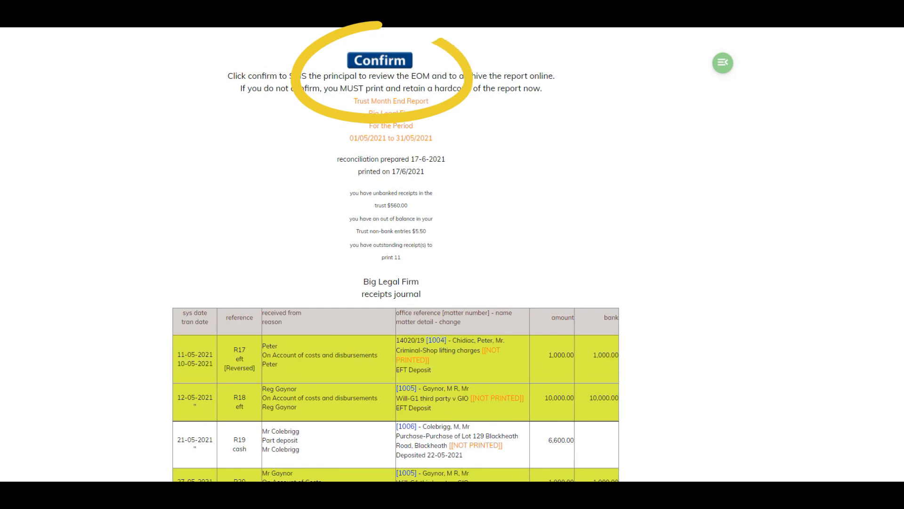
pyautogui.scroll(-3, 228, 349)
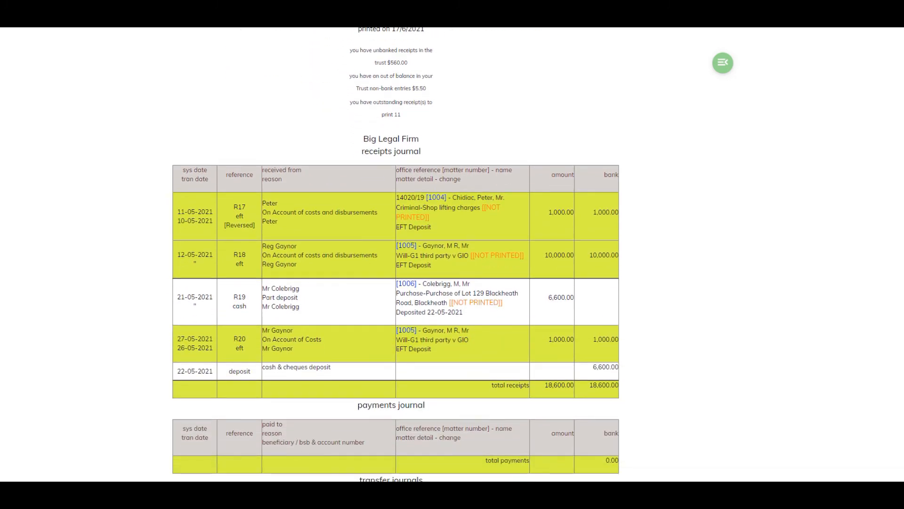
pyautogui.scroll(-7, 229, 349)
pyautogui.scroll(-9, 394, 254)
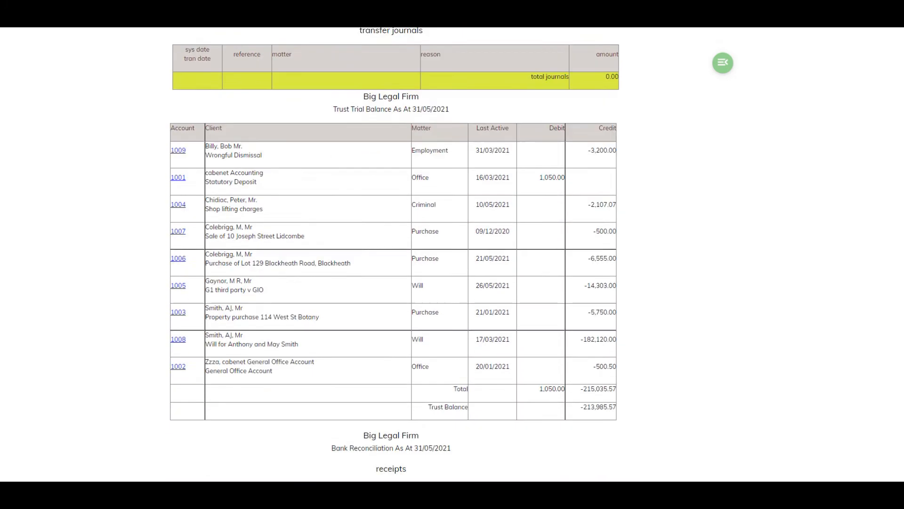
pyautogui.scroll(-7, 395, 254)
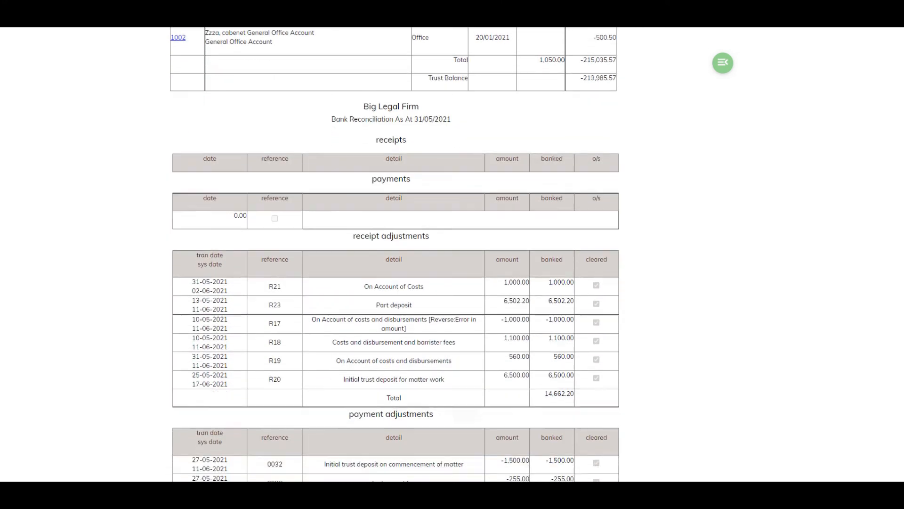
pyautogui.scroll(-8, 395, 254)
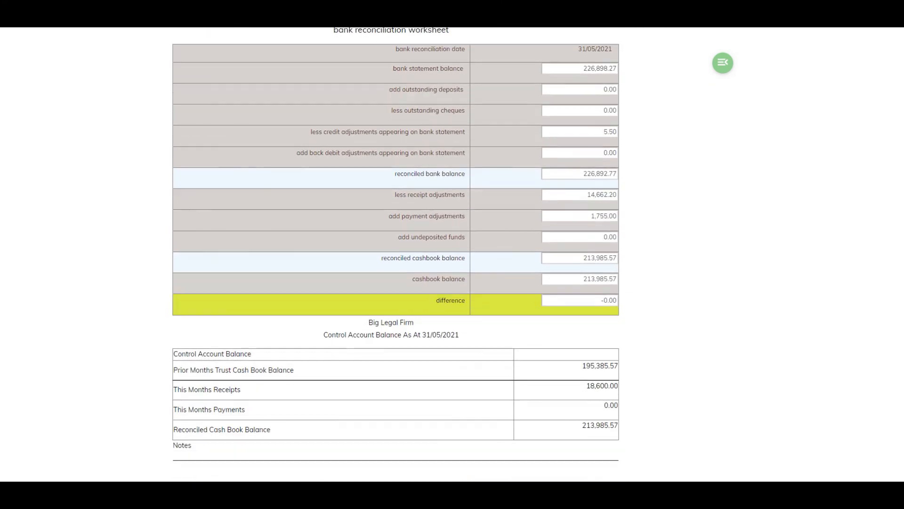
pyautogui.scroll(-6, 396, 254)
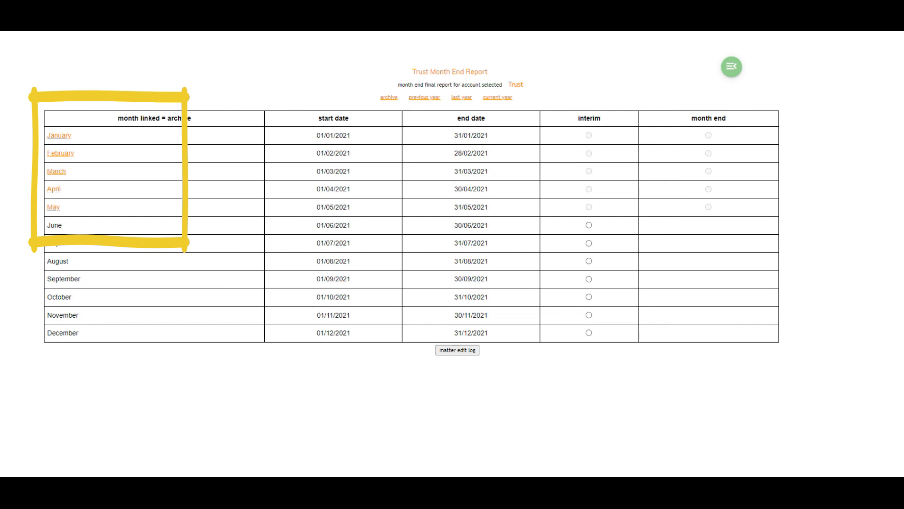
# - Open the archived May 2021 trust month-end report, widen its window, and examine the receipts, payments and transfer journals and trial balance
pyautogui.click(54, 207)
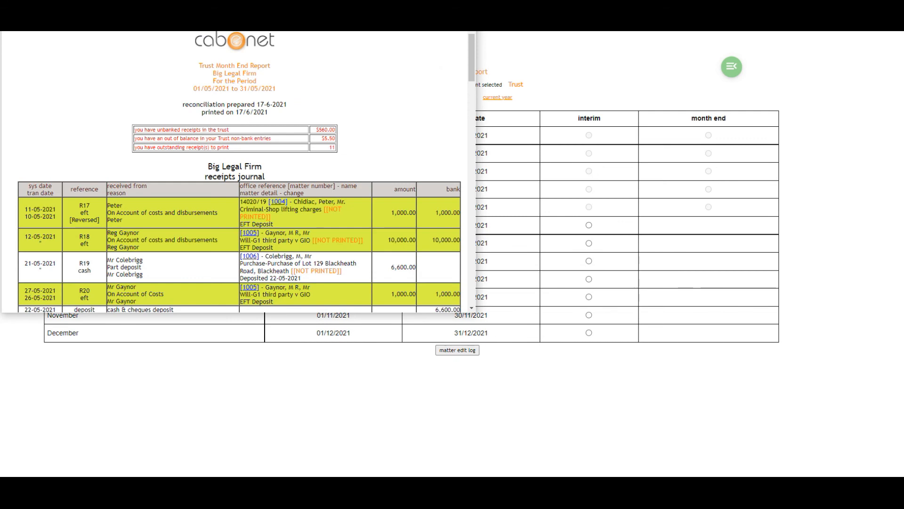
pyautogui.moveTo(476, 297); pyautogui.dragTo(791, 297)
pyautogui.scroll(-2, 394, 172)
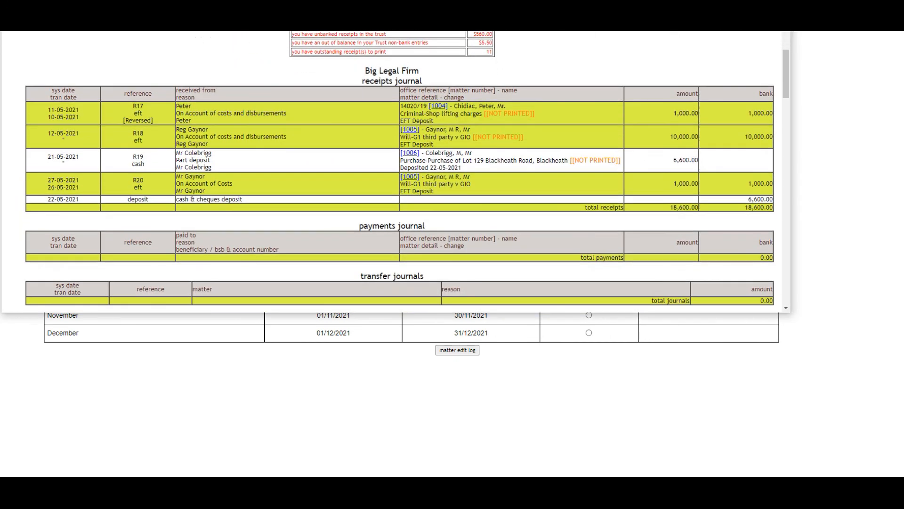
pyautogui.scroll(-4, 394, 172)
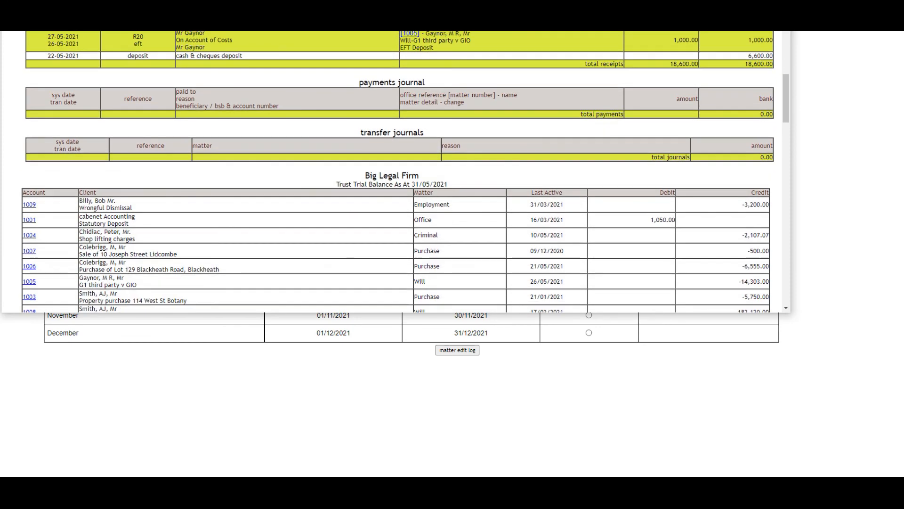
pyautogui.scroll(-2, 397, 172)
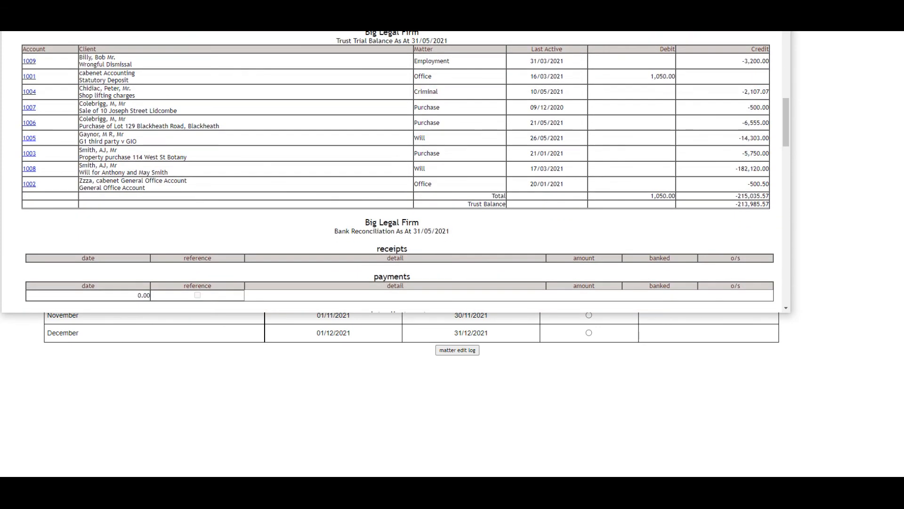
# - Review the archived May report's bank reconciliation, adjustments, reconciliation worksheet, control account balance and comparisons
pyautogui.scroll(-1, 397, 171)
pyautogui.scroll(-2, 397, 171)
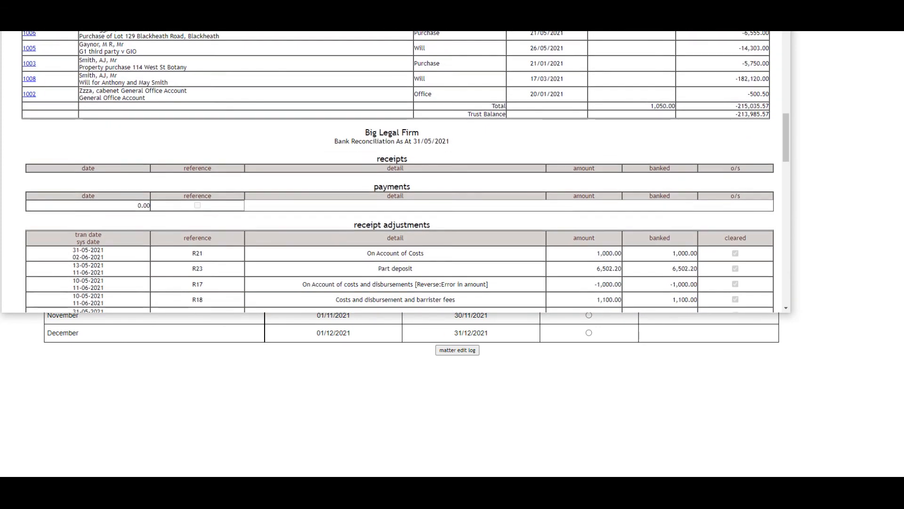
pyautogui.scroll(-4, 397, 172)
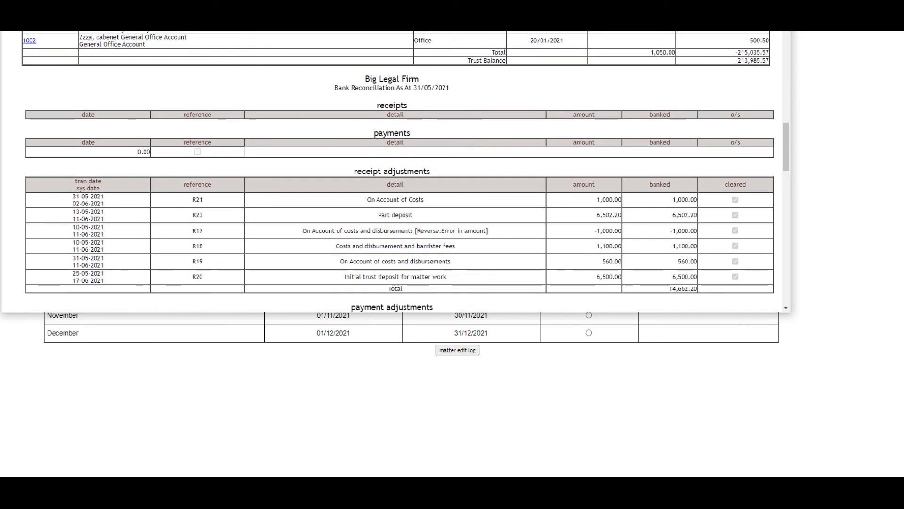
pyautogui.scroll(-3, 397, 171)
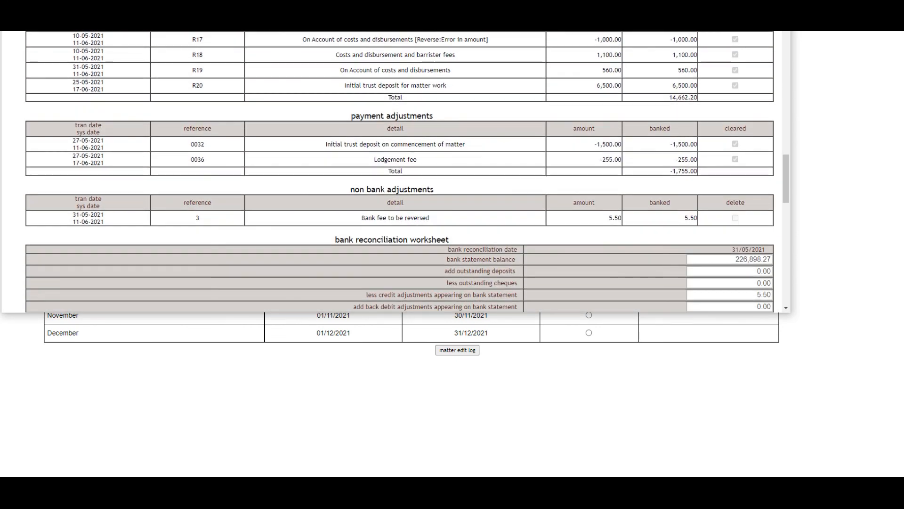
pyautogui.scroll(-3, 398, 172)
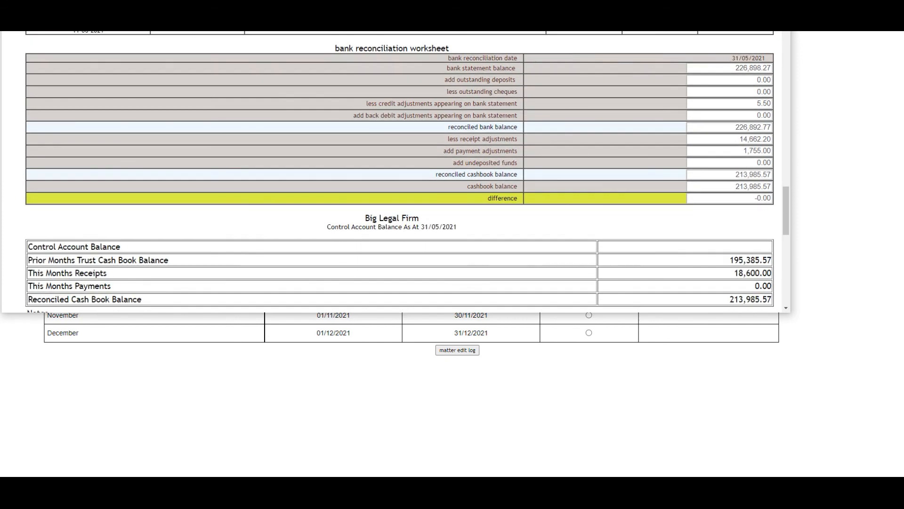
pyautogui.scroll(-2, 398, 172)
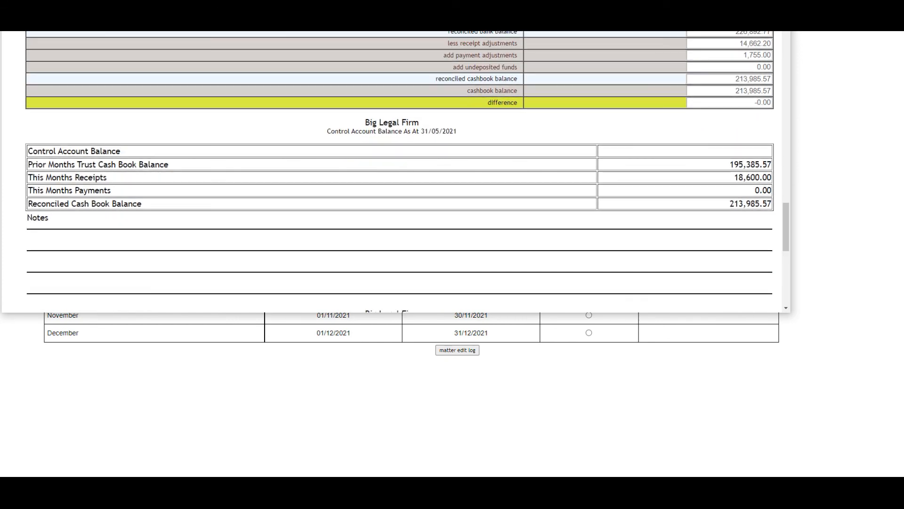
pyautogui.scroll(-2, 398, 172)
pyautogui.scroll(-1, 398, 171)
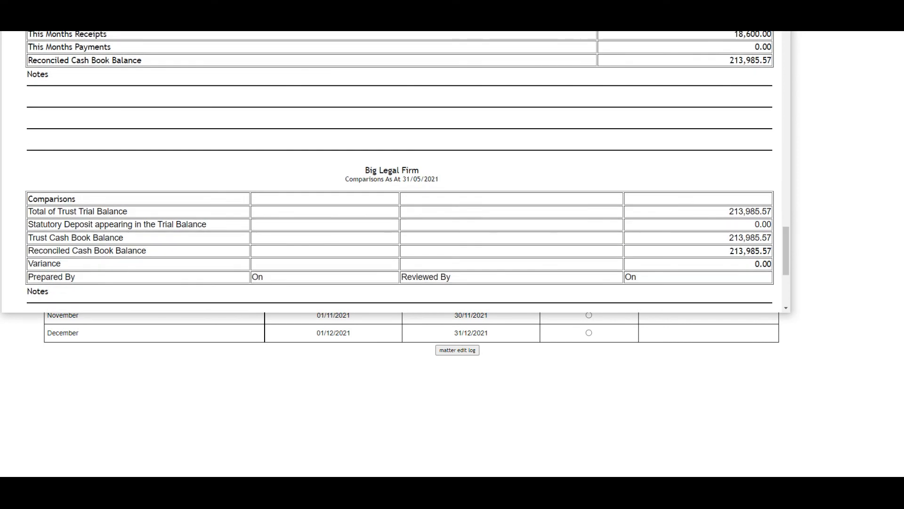
pyautogui.scroll(-2, 397, 171)
pyautogui.scroll(-2, 397, 171)
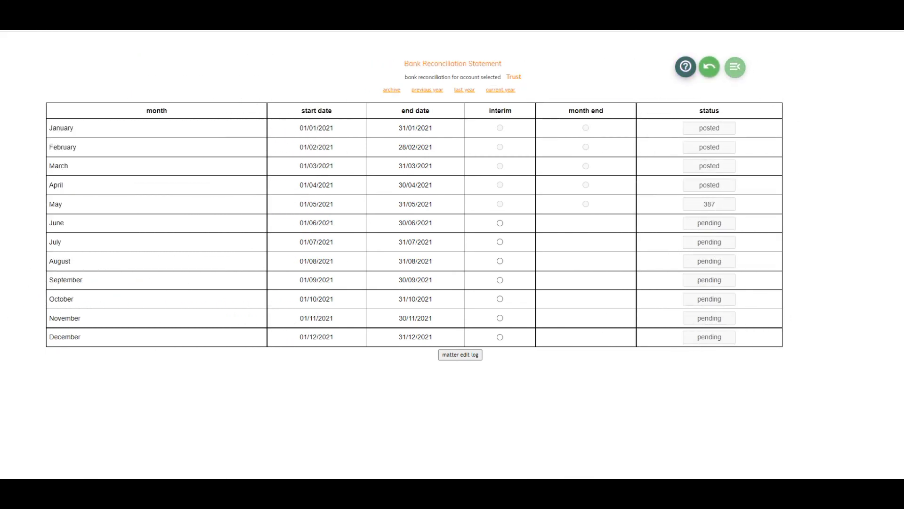
# - Open the help document "113 Trust Account Month-end Reconciliation and Report" from the Bank Reconciliation Statement page
pyautogui.click(686, 67)
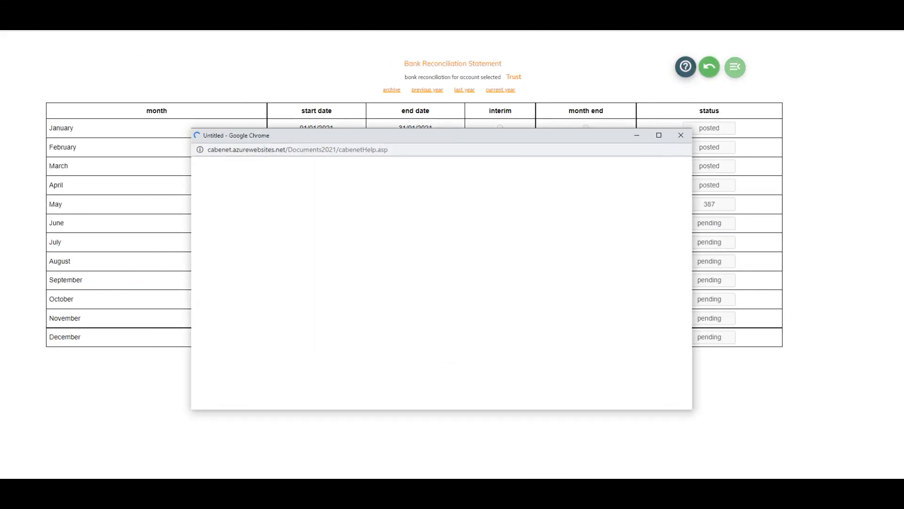
pyautogui.scroll(-2, 470, 283)
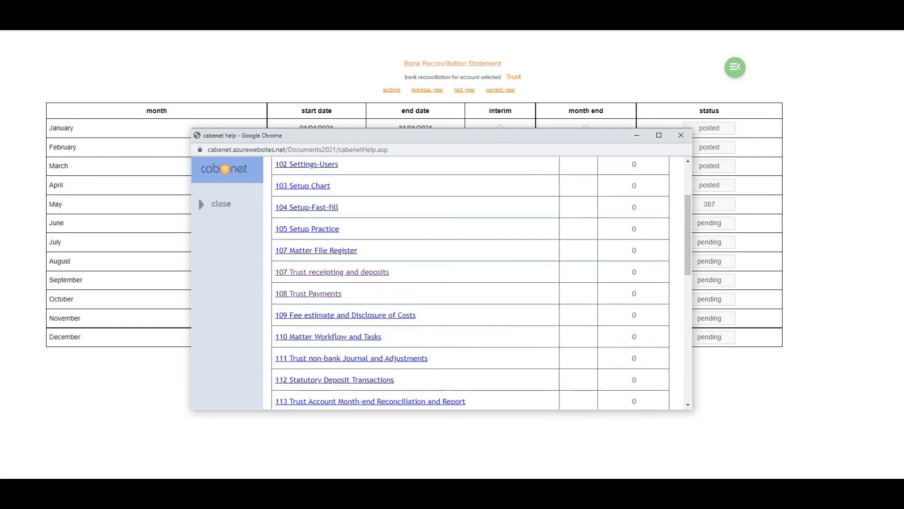
pyautogui.scroll(-1, 470, 282)
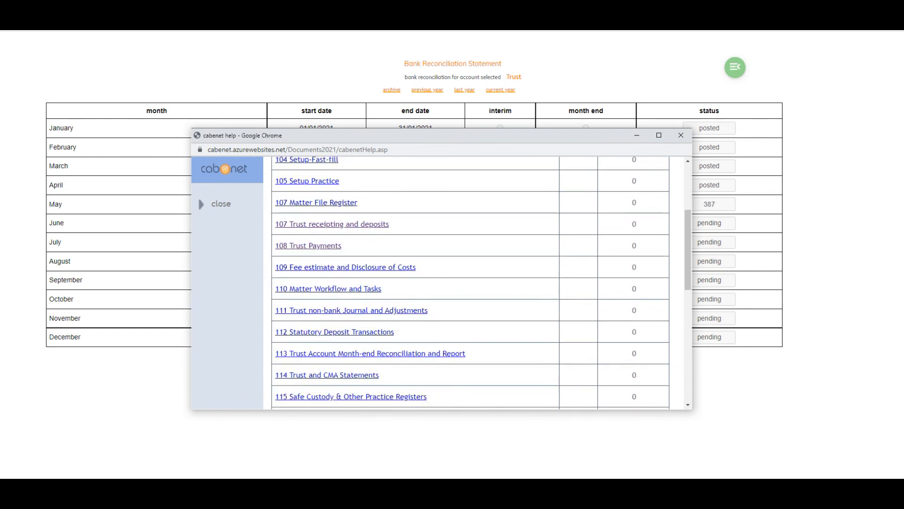
pyautogui.click(410, 353)
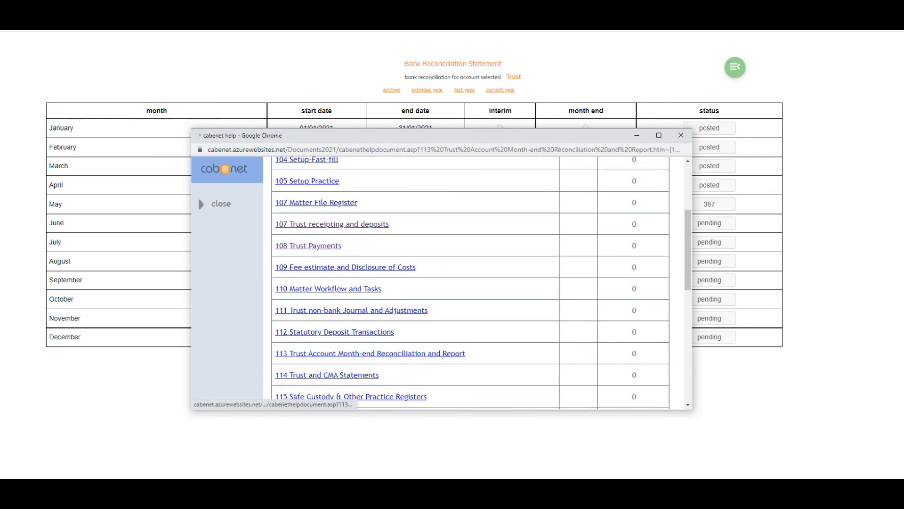